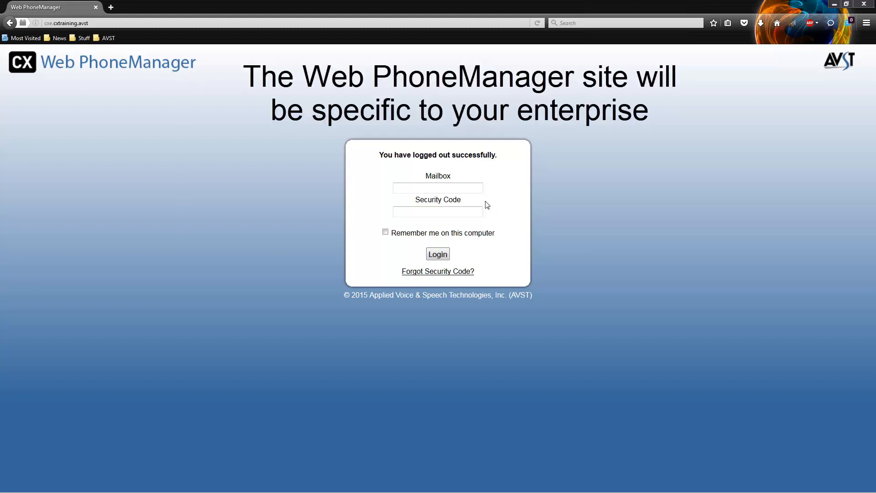
Step: Log into the mailbox with its number and security code, then open Personal Settings from the Dashboard
left_click(455, 187)
type("2525")
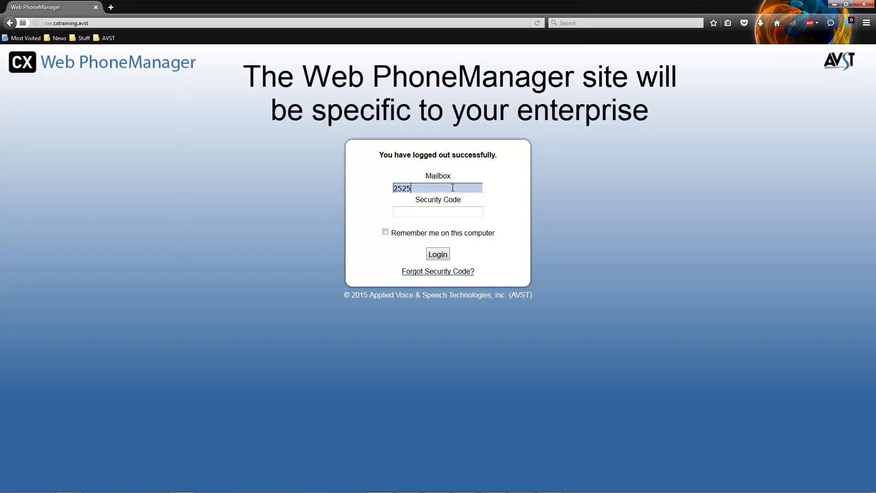
left_click(431, 216)
type("12345")
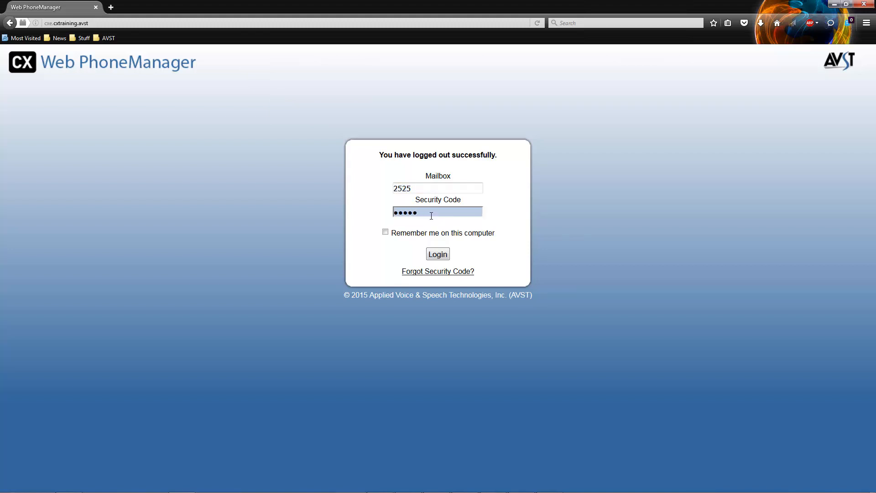
left_click(442, 254)
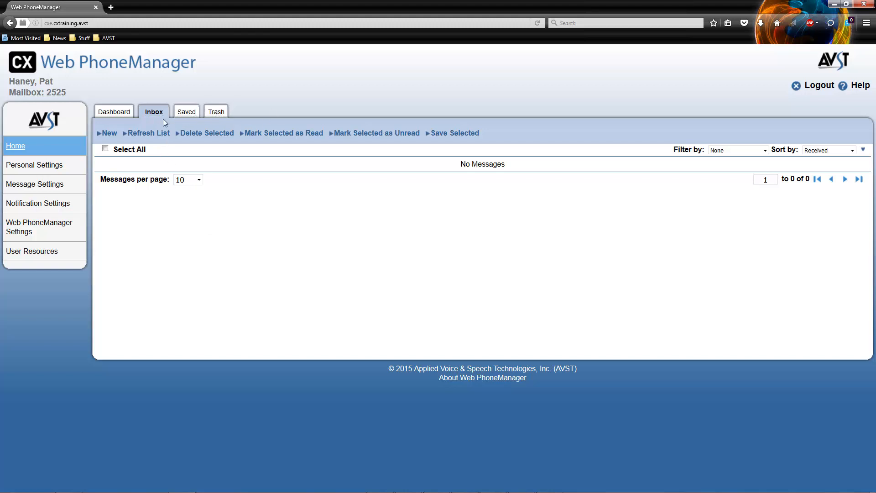
left_click(125, 117)
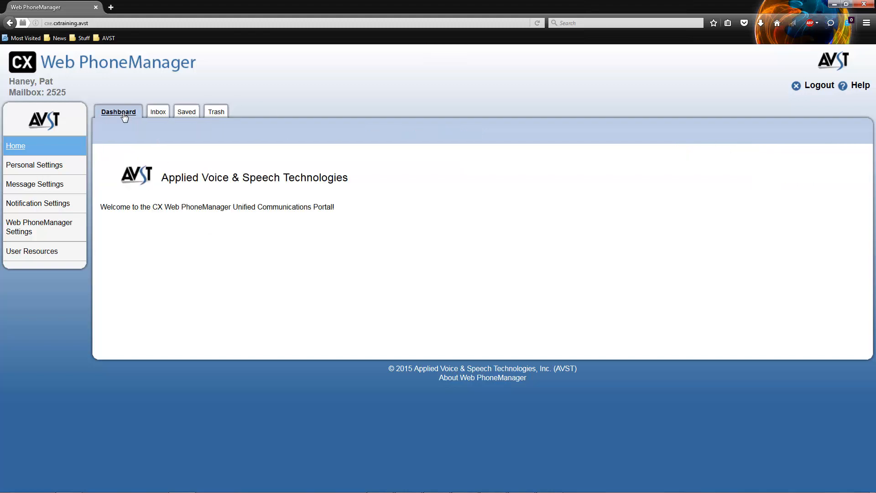
left_click(57, 168)
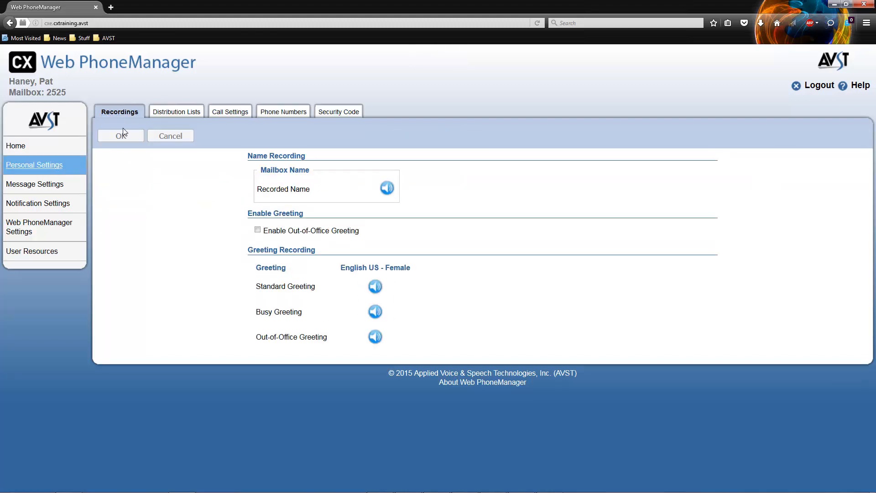
Step: Dismiss the Recorded Name dialog unchanged and view the Distribution Lists tab showing Operations 0701
left_click(390, 191)
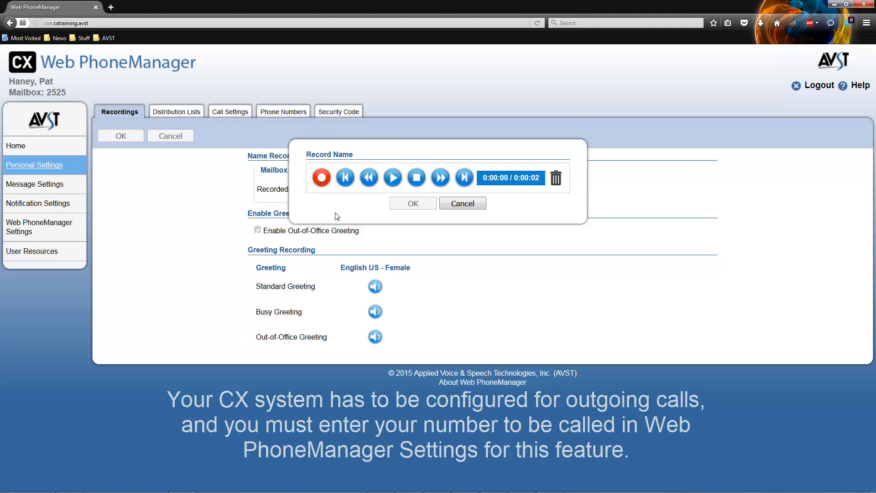
left_click(462, 203)
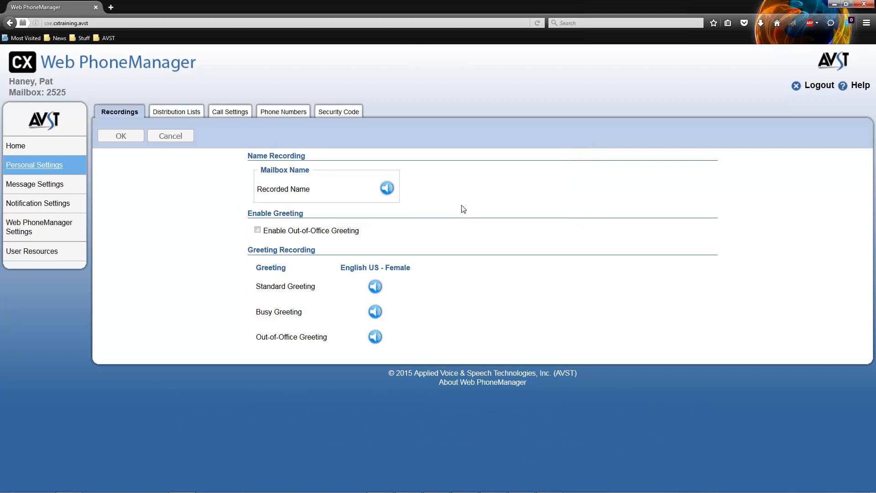
left_click(185, 112)
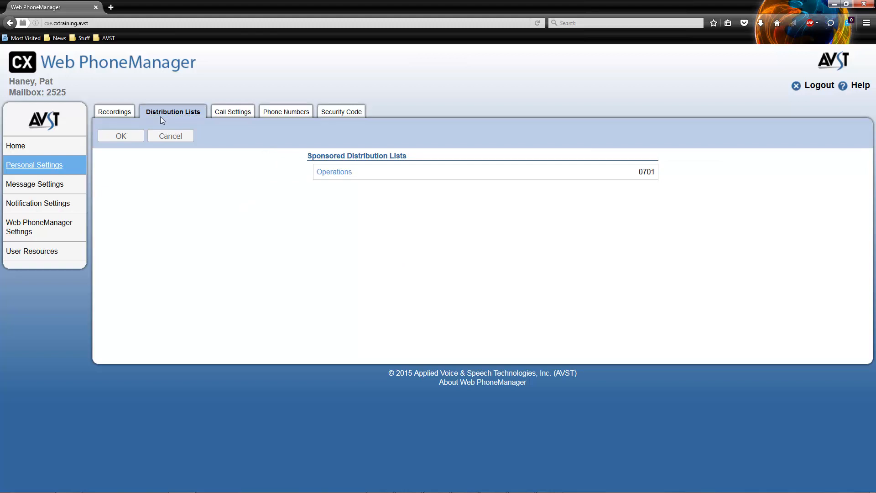
Step: Add one available mailbox to the Operations list 0701, bringing it to five members, and save
left_click(332, 173)
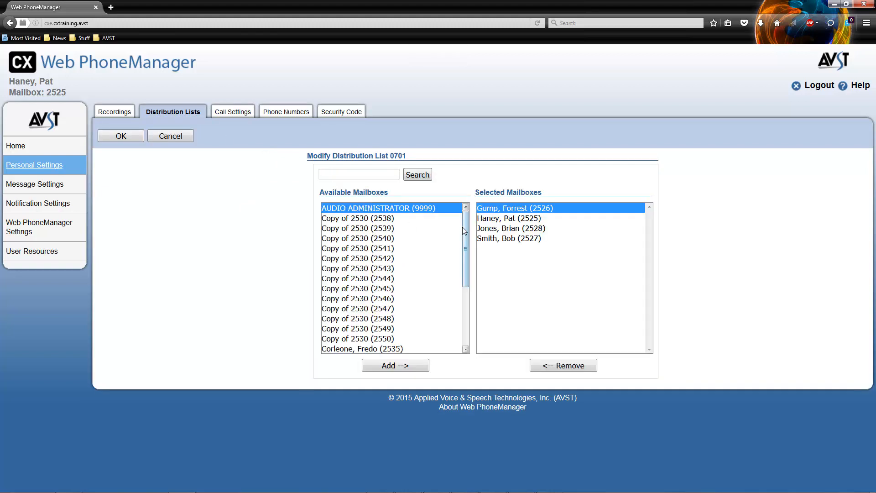
left_click_drag(462, 228, 462, 281)
left_click(389, 293)
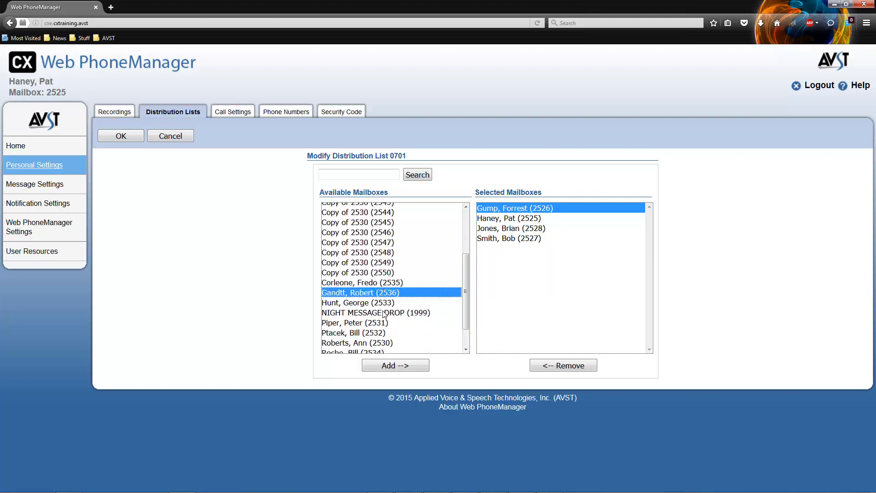
left_click(399, 365)
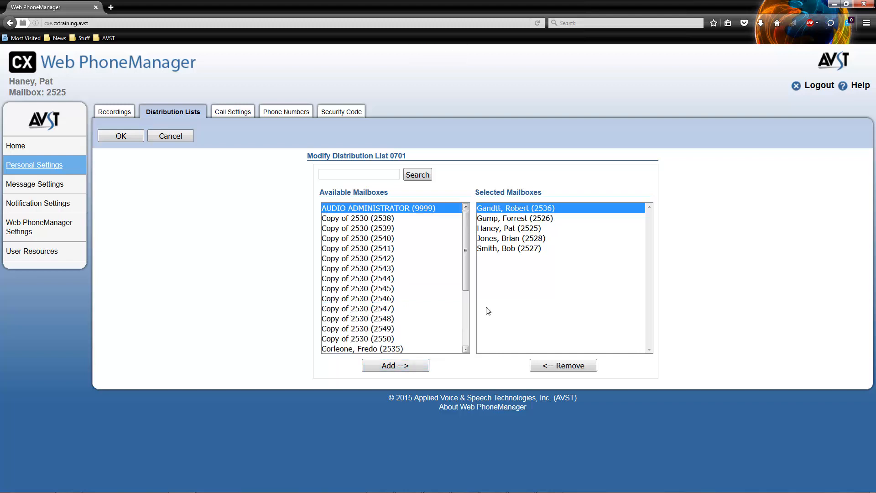
left_click(493, 235)
left_click(497, 227)
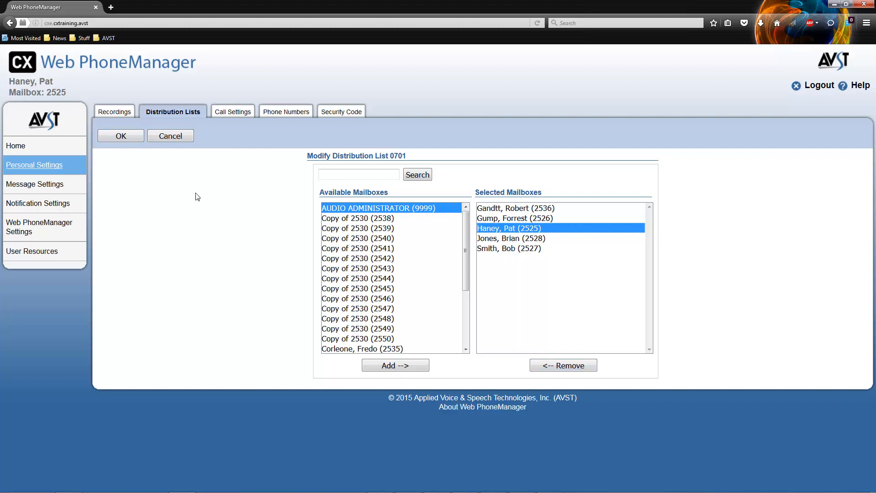
left_click(121, 136)
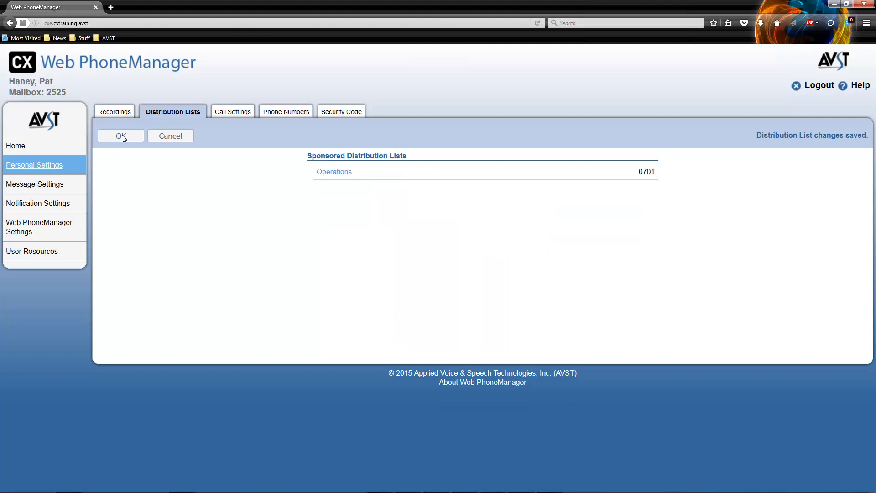
Step: Review the mailbox's phone number devices, including the Remote Office number field
left_click(283, 112)
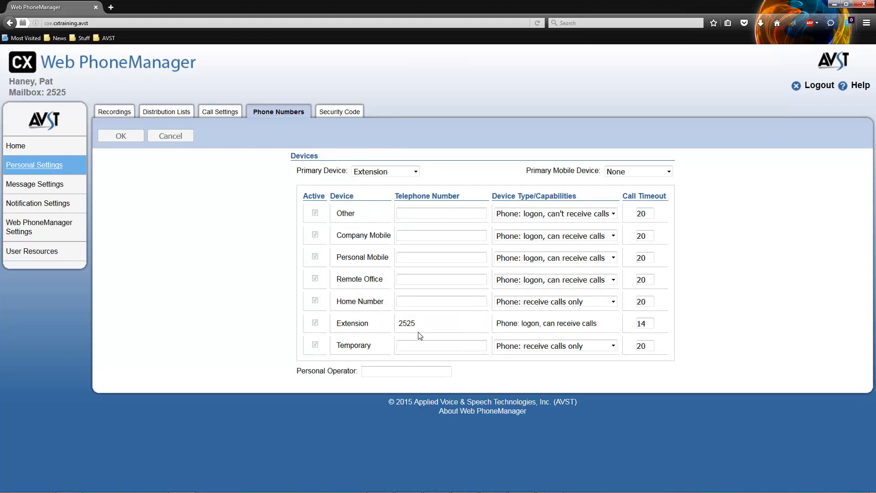
left_click(410, 278)
left_click(400, 254)
Step: Replace the current security code with a new four-digit code, confirmed, and save it
left_click(344, 113)
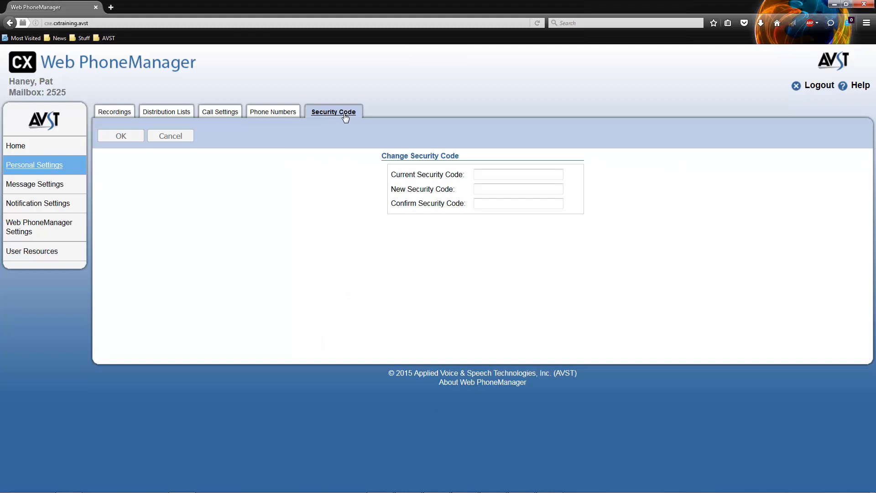
left_click(517, 174)
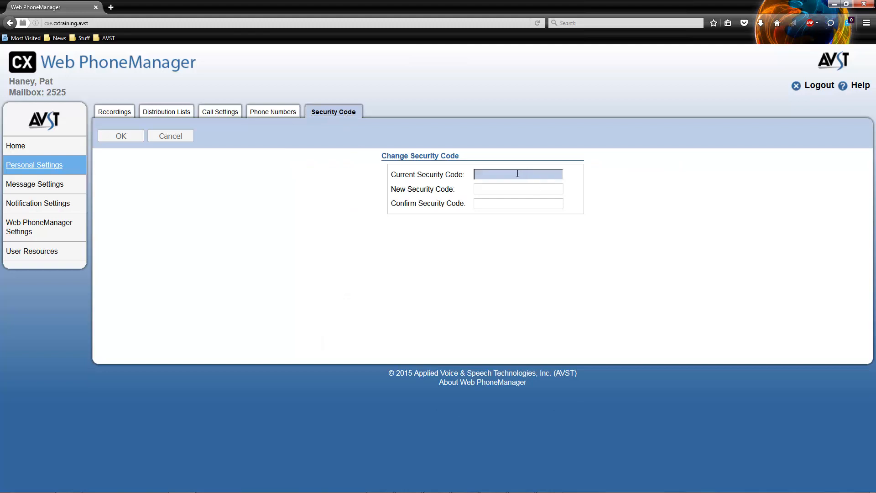
type("12345")
left_click(519, 191)
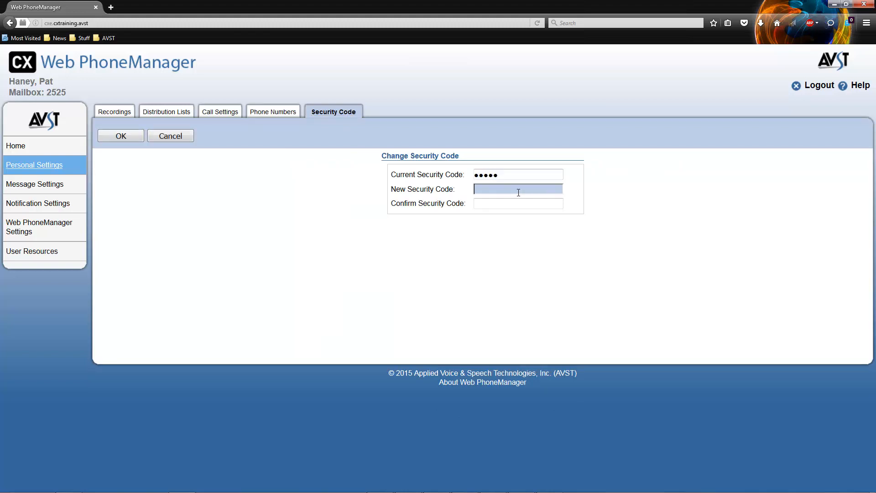
type("1234")
left_click(518, 205)
type("1234")
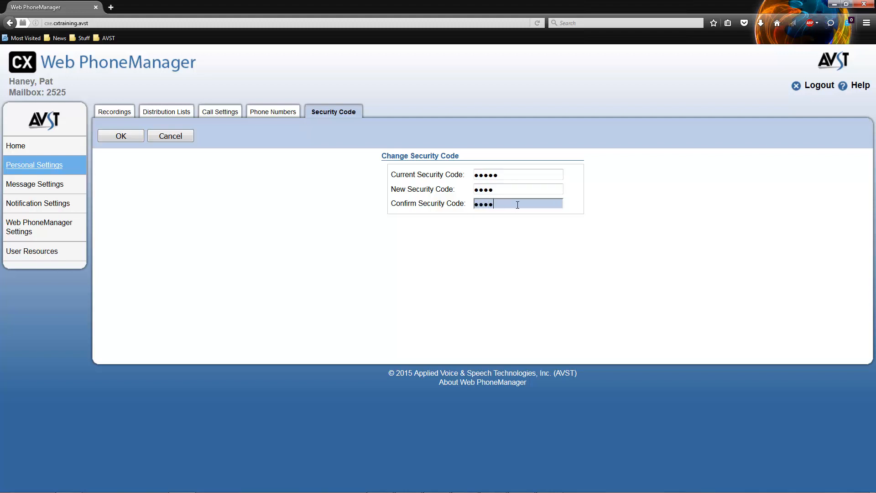
left_click(118, 138)
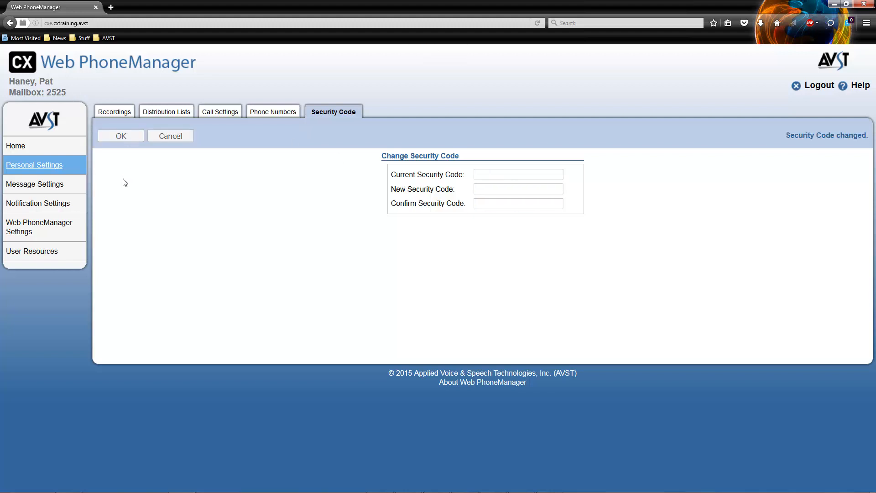
left_click(56, 185)
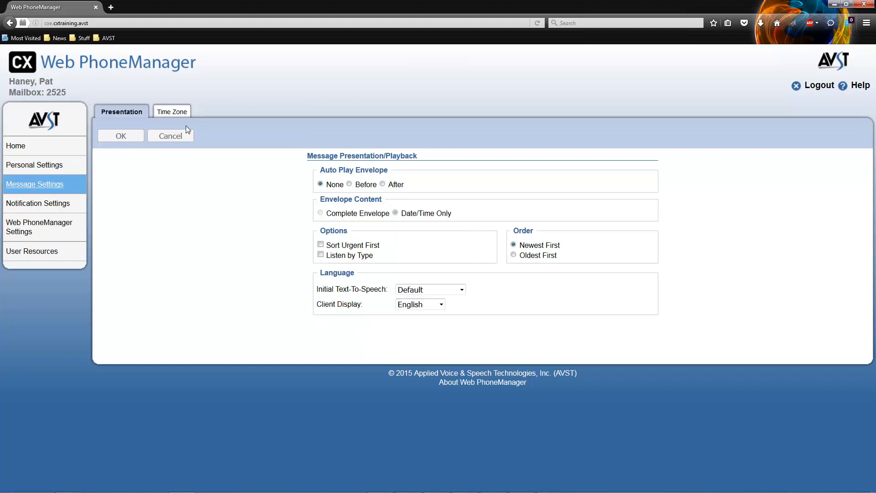
Step: Check the time zone settings, then open Notification Settings on the Immediate tab
left_click(177, 115)
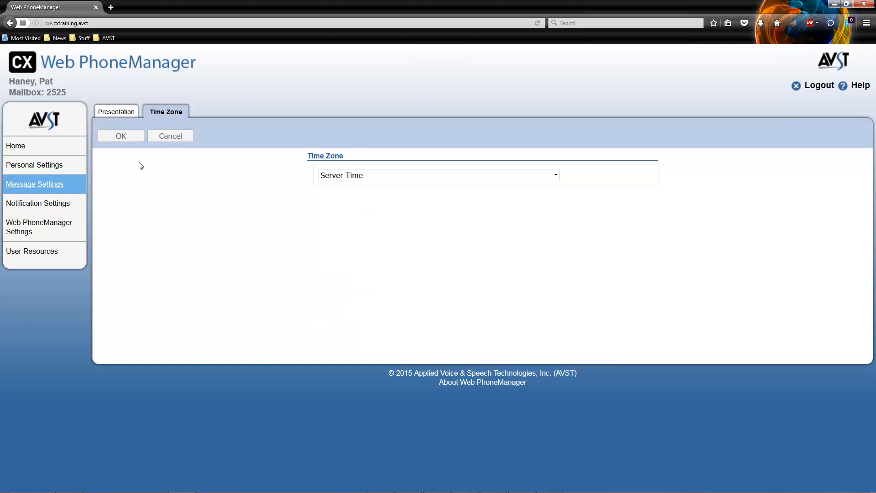
left_click(57, 210)
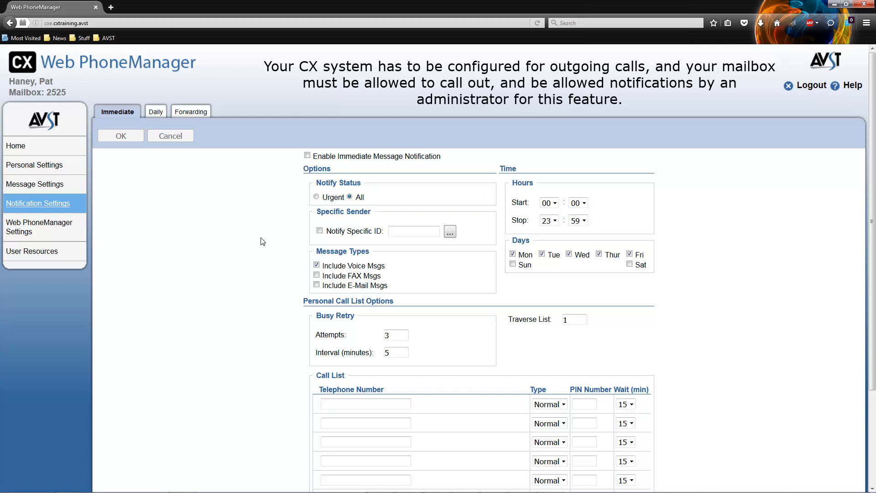
left_click(154, 114)
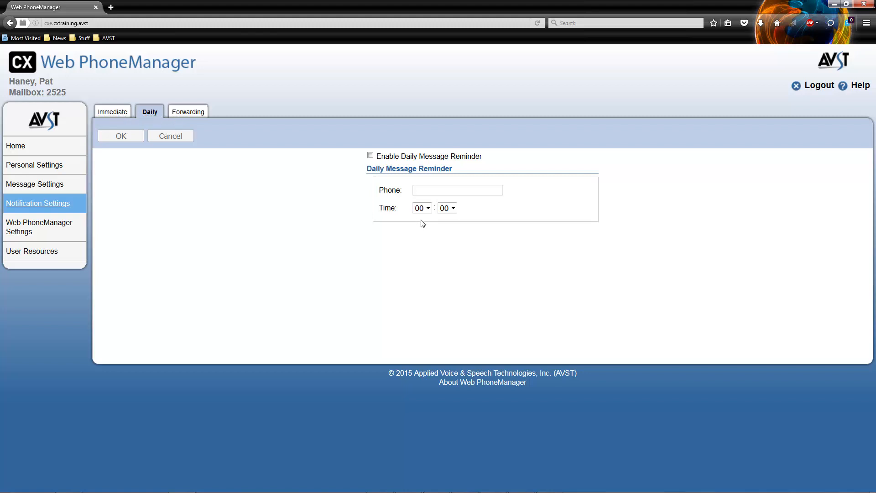
left_click(424, 192)
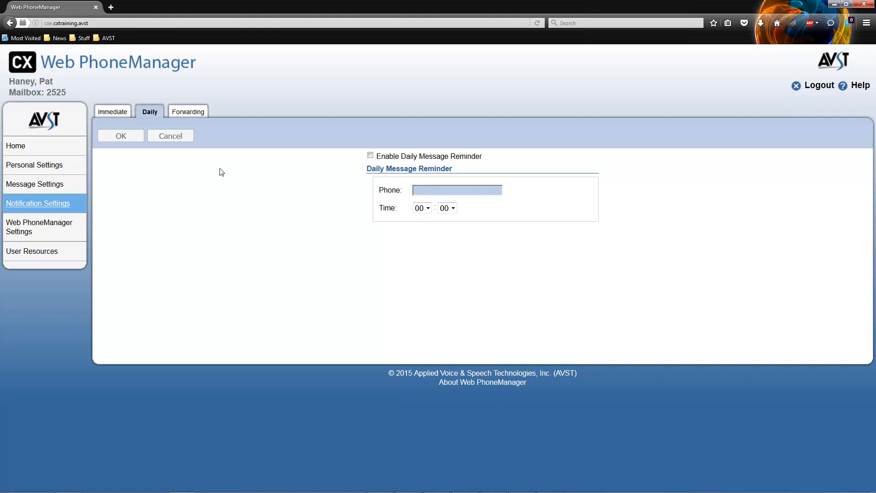
left_click(113, 112)
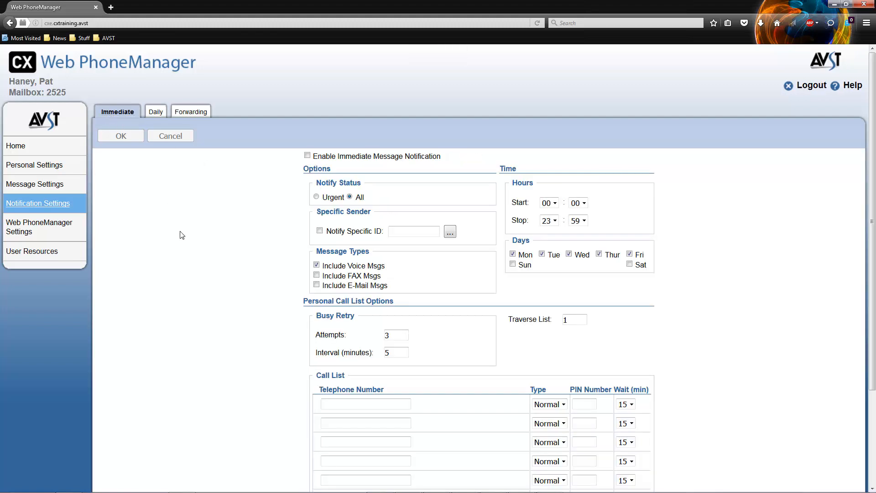
scroll(182, 235, "down", 3)
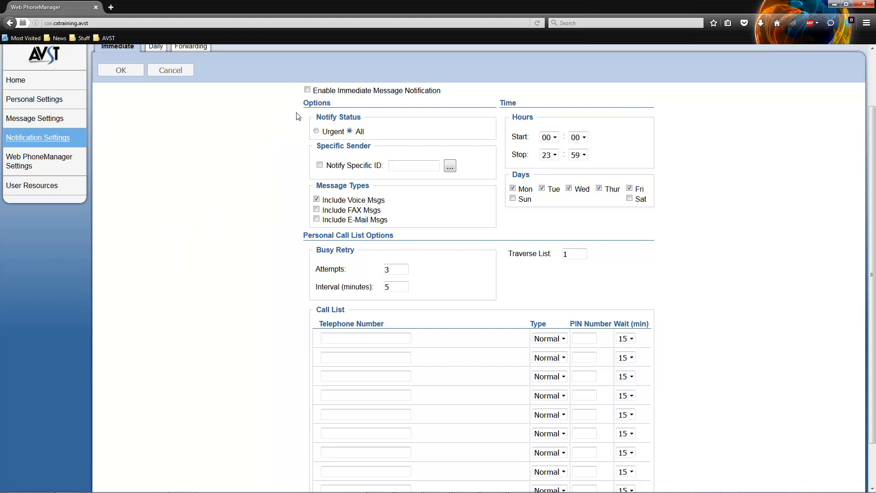
Step: Check Enable Immediate Message Notification, close the Notify Specific ID picker without choosing, and select the Traverse List value
left_click(308, 90)
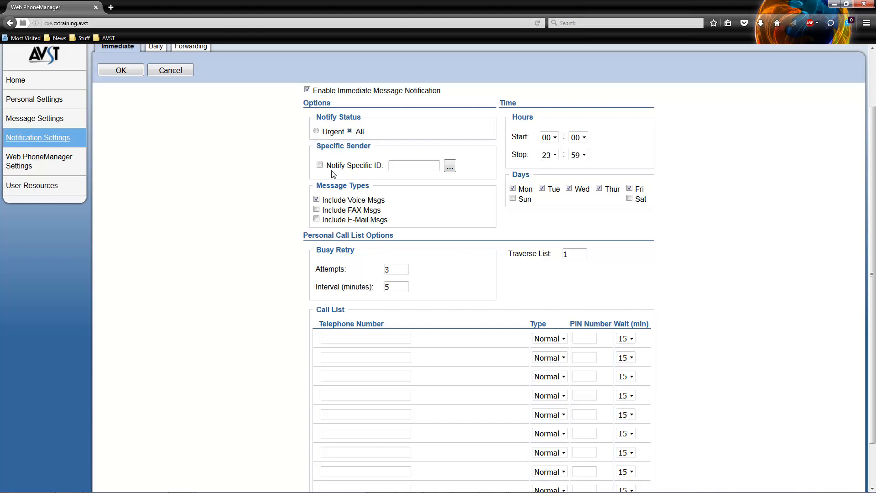
left_click(451, 166)
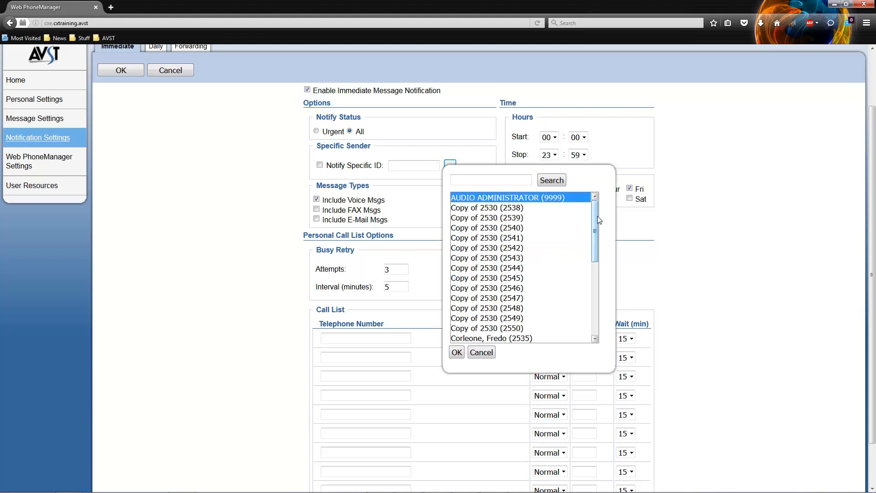
left_click_drag(596, 215, 596, 274)
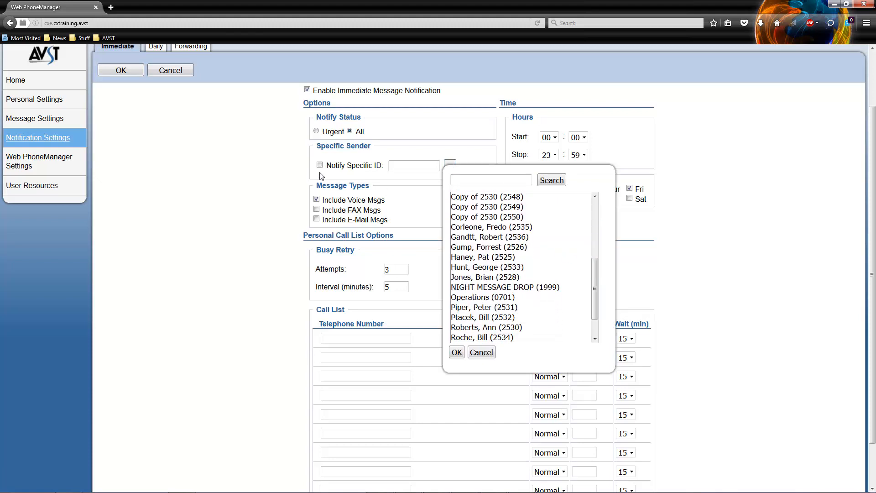
left_click(490, 354)
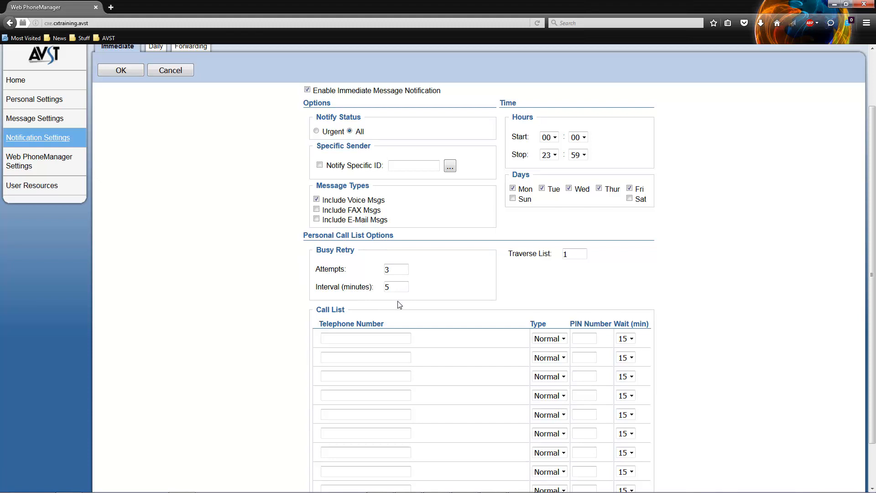
double_click(571, 253)
Step: Enter the contact's telephone number as the first Call List entry
left_click(267, 299)
scroll(266, 298, "down", 2)
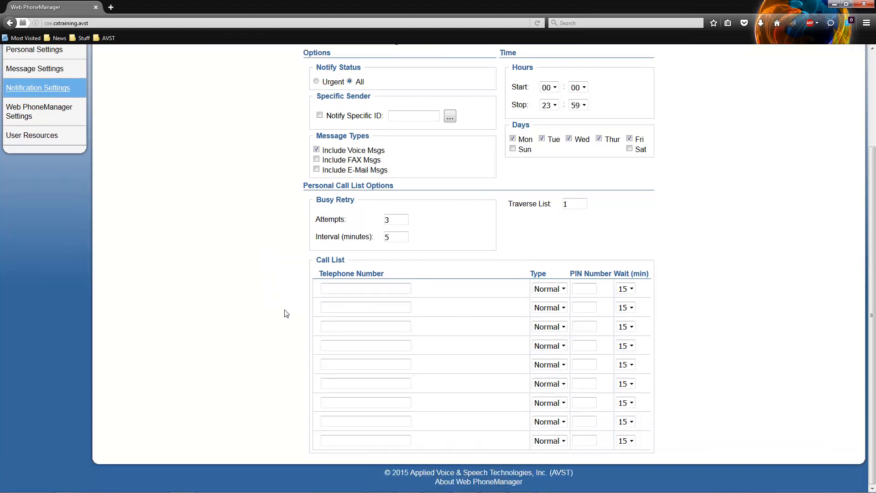
left_click(337, 286)
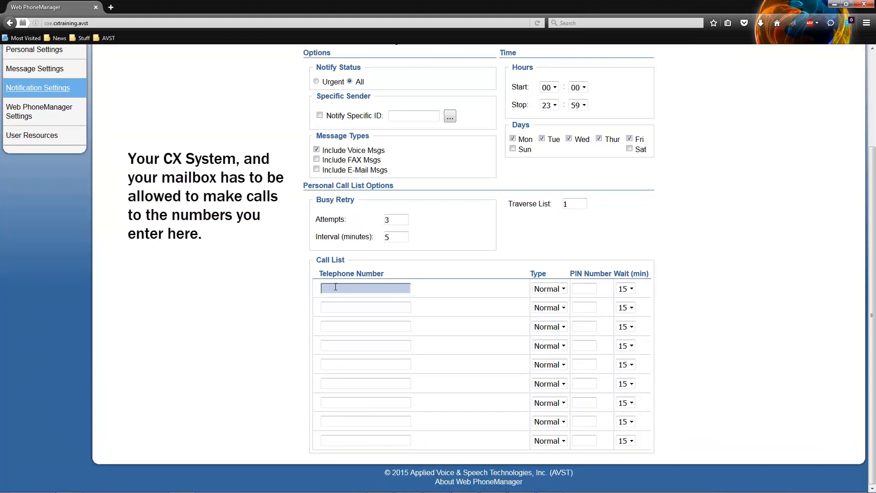
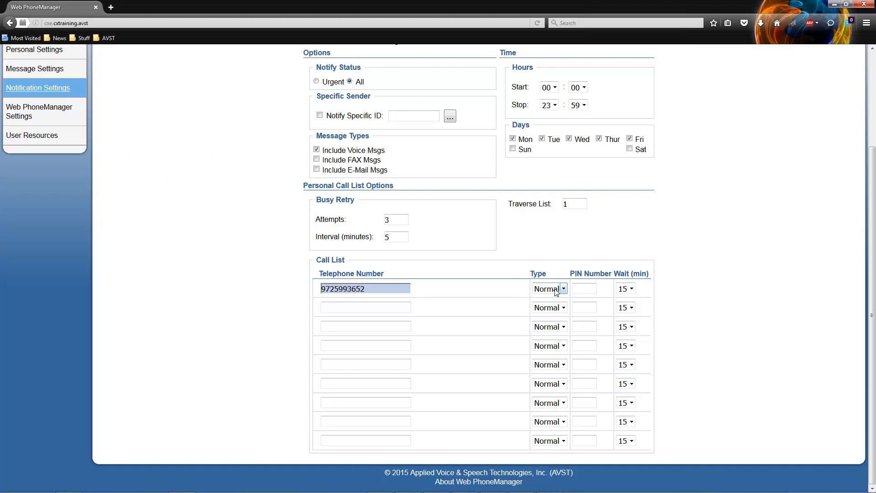
Step: Try PIN as the first entry's call type, then revert it to Normal, leaving the third number empty
left_click(557, 289)
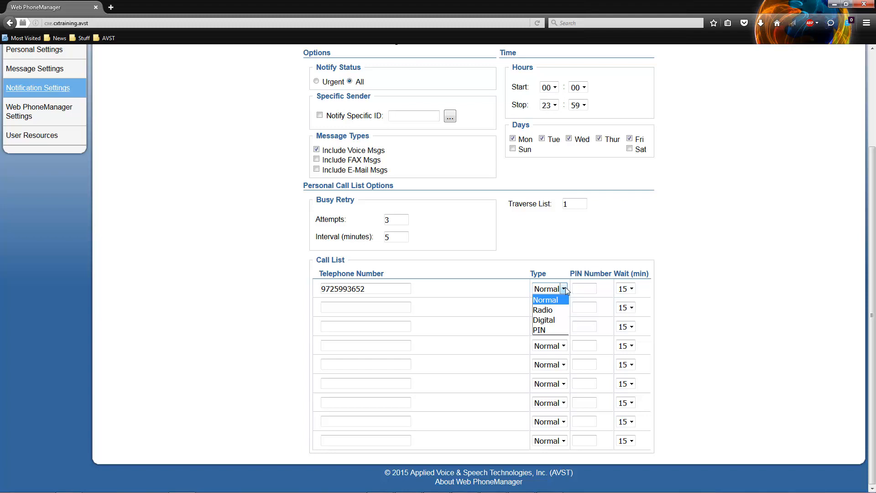
left_click(556, 330)
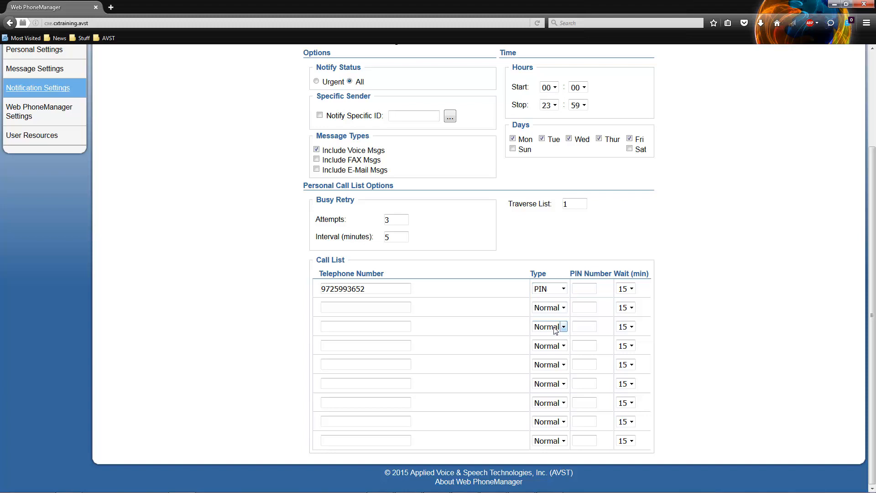
left_click(584, 286)
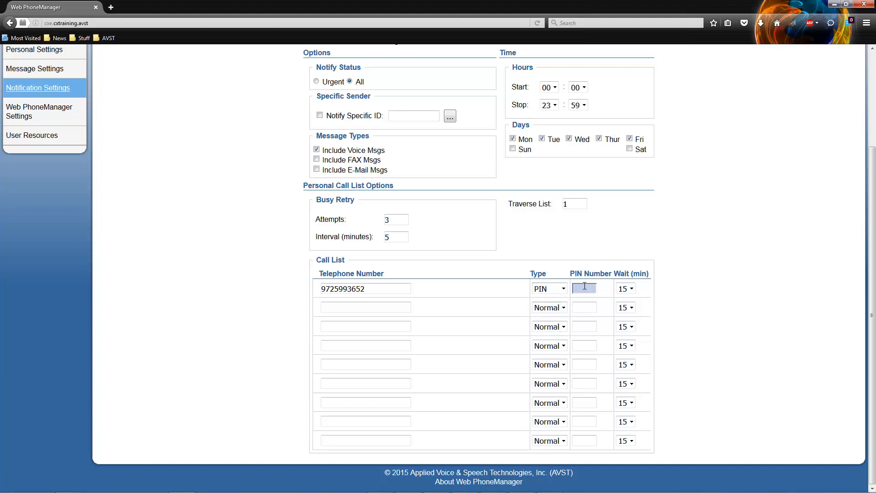
left_click(562, 289)
left_click(561, 300)
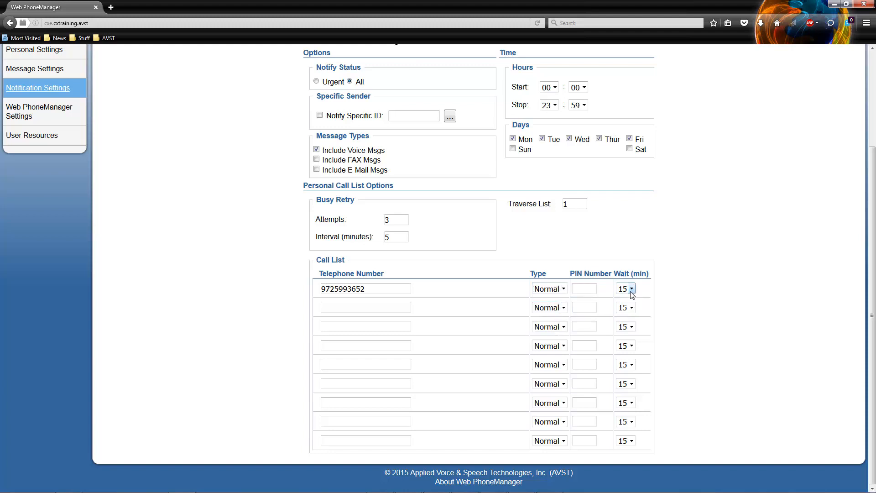
left_click(395, 330)
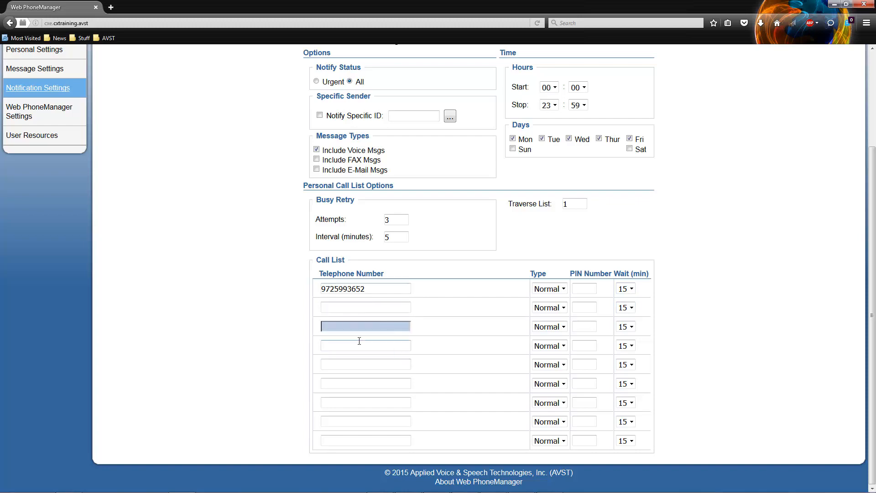
left_click(266, 307)
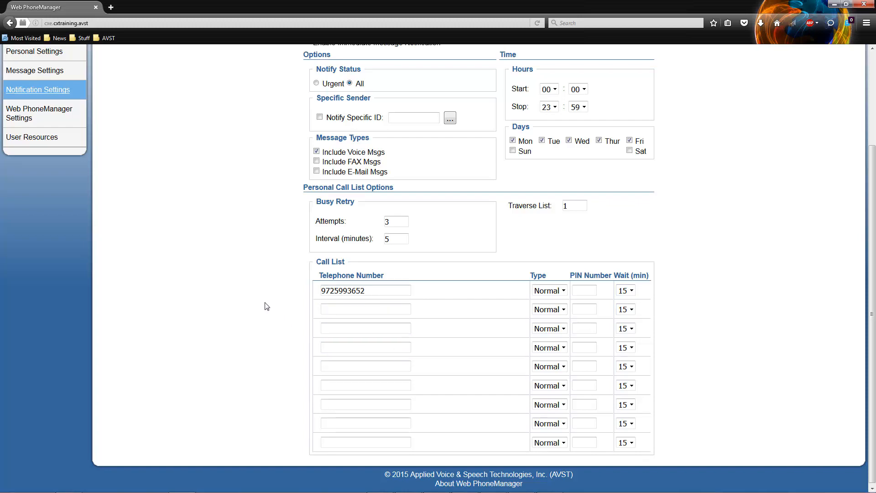
scroll(266, 305, "up", 3)
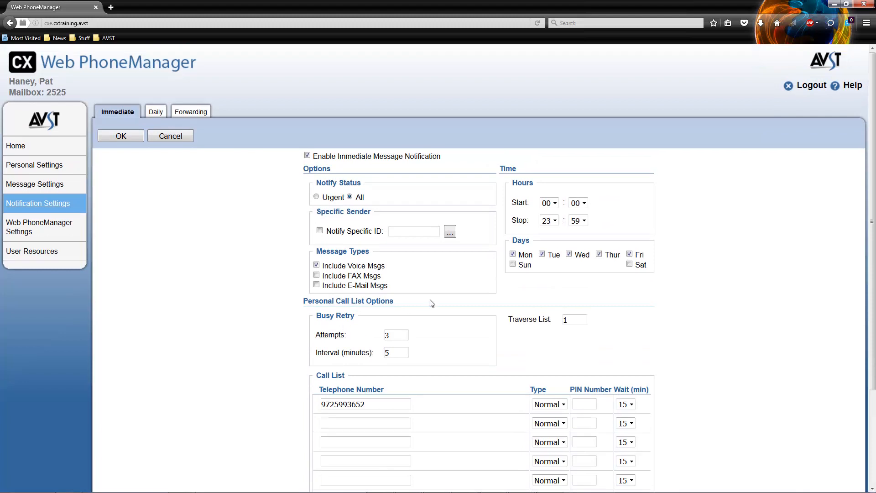
Step: Save the call list, uncheck Enable Immediate Message Notification, save again, and log out to the login page
left_click(124, 136)
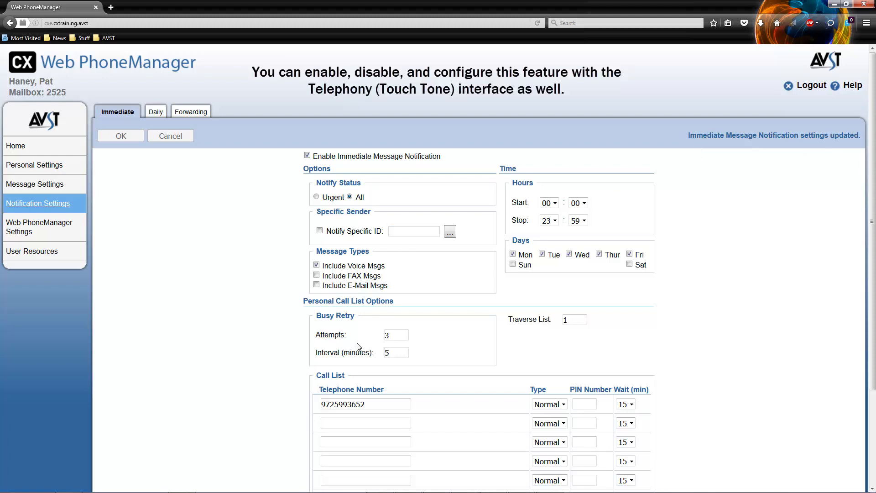
left_click(307, 156)
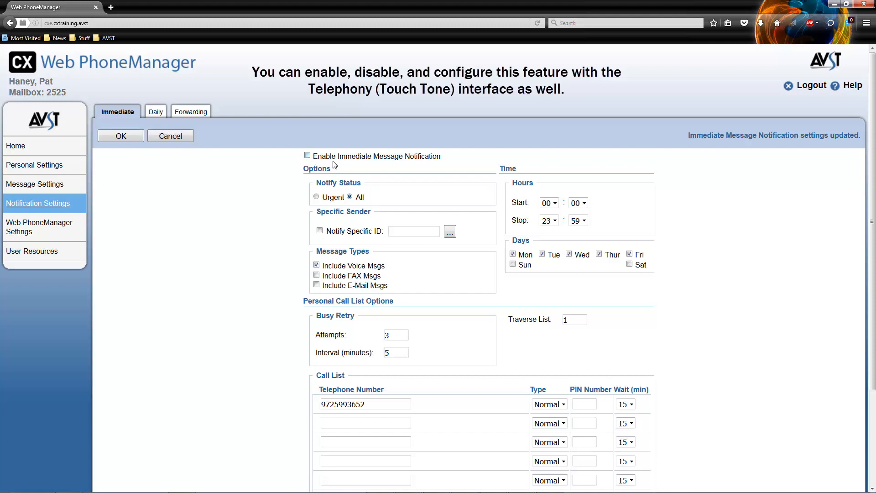
left_click(127, 138)
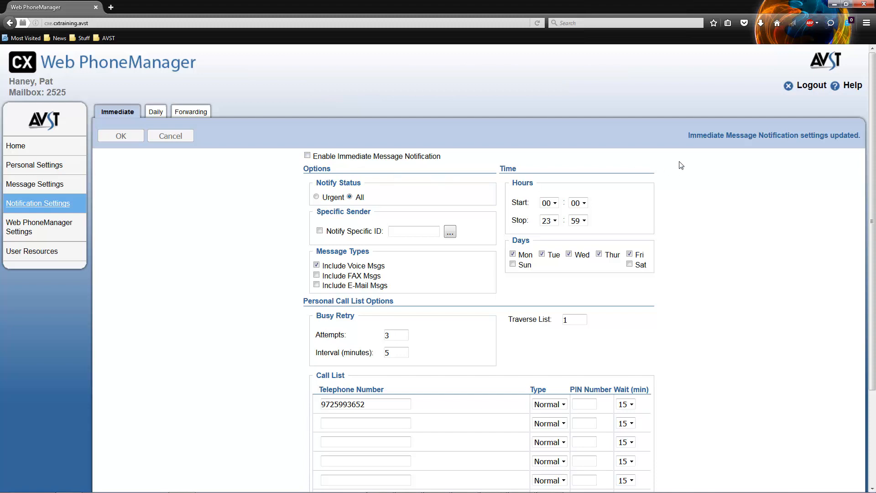
left_click(815, 88)
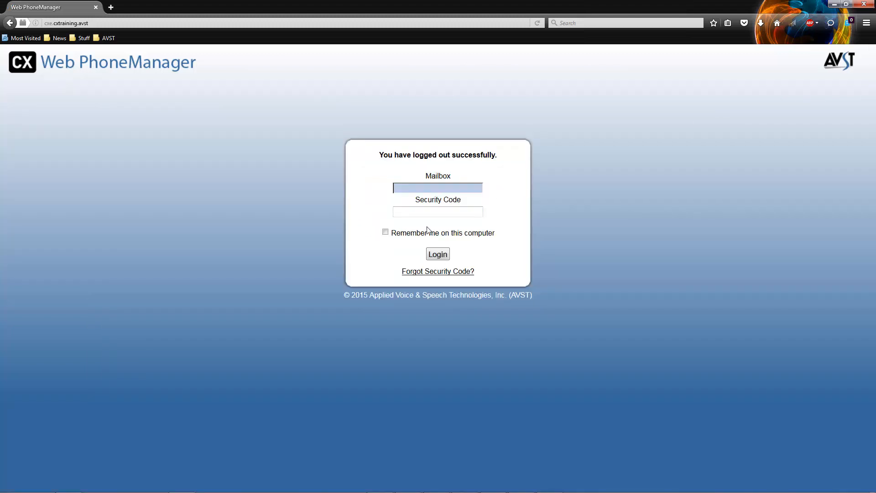